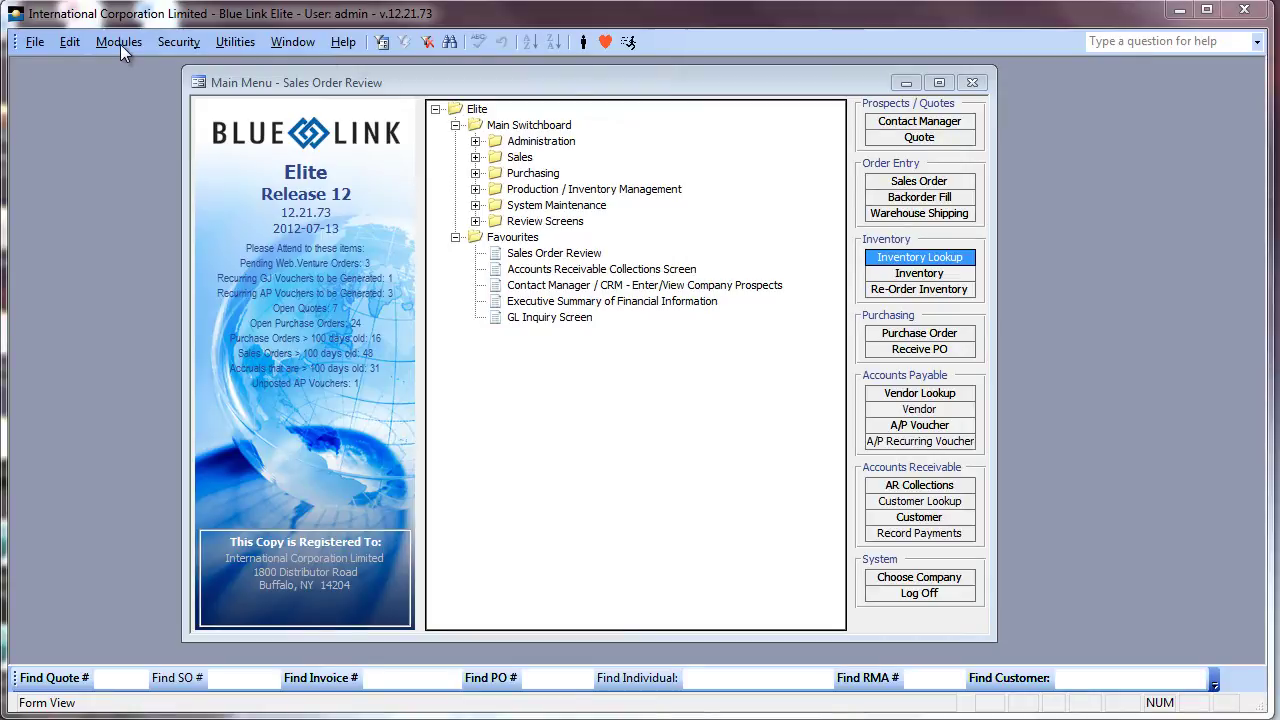
# Open Sales Order Review, apply the Ready to invoice filter set, and select all five orders.
pyautogui.click(120, 44)
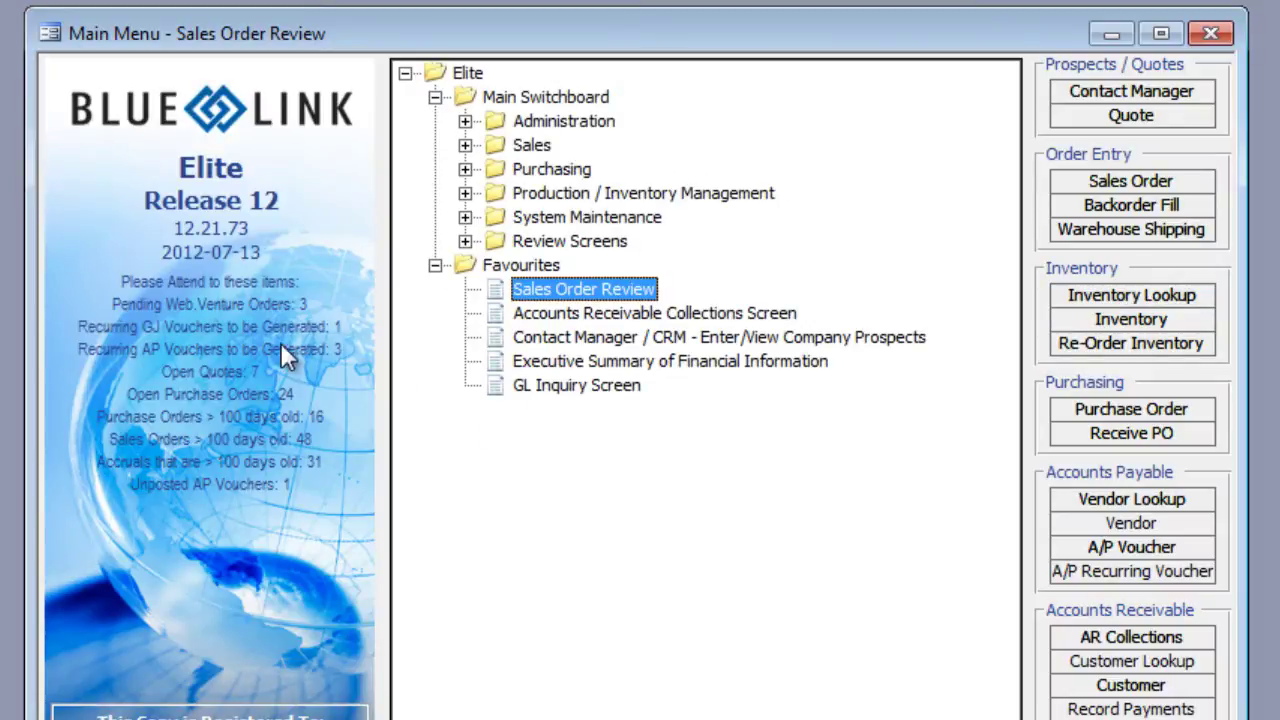
pyautogui.doubleClick(579, 292)
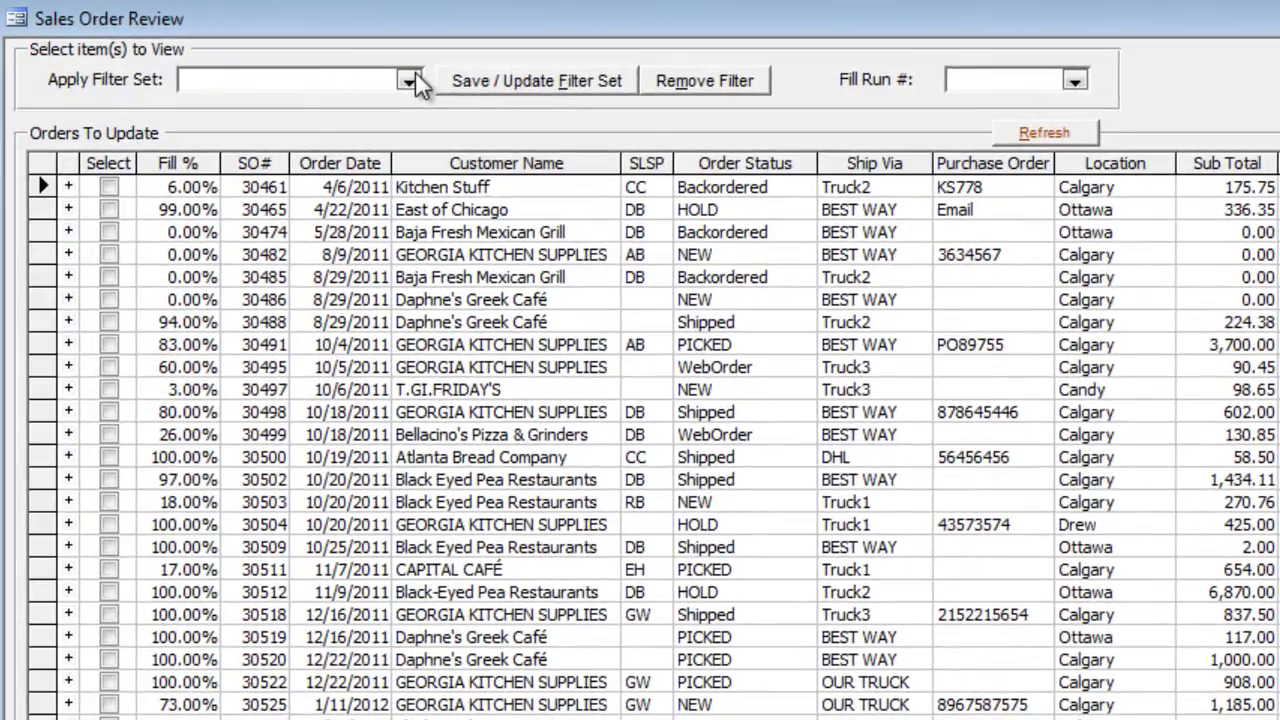
pyautogui.click(412, 79)
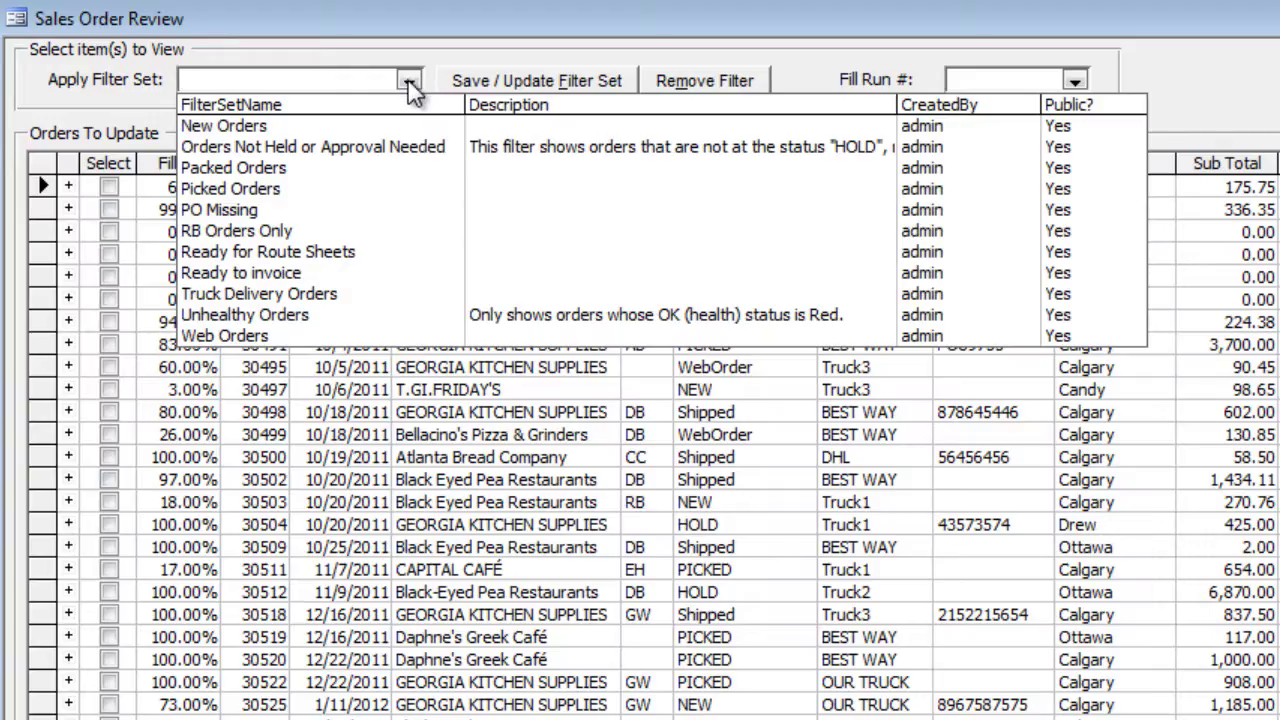
pyautogui.click(278, 273)
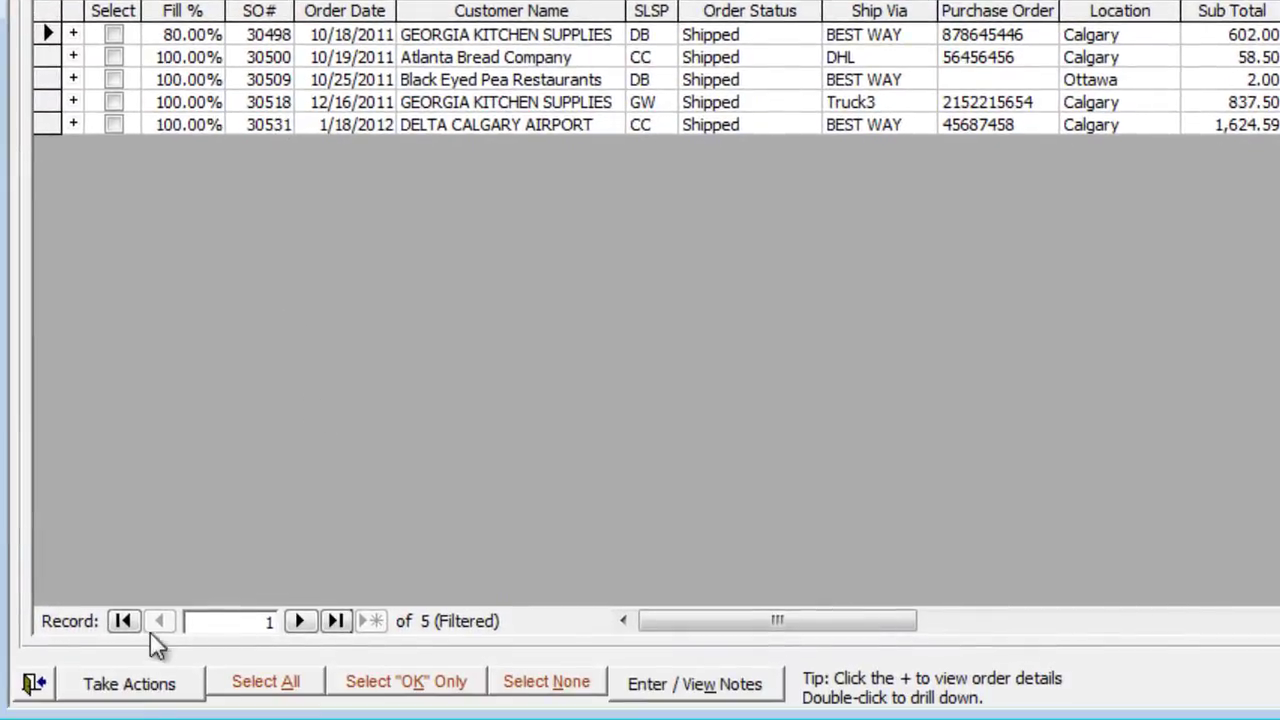
pyautogui.click(266, 684)
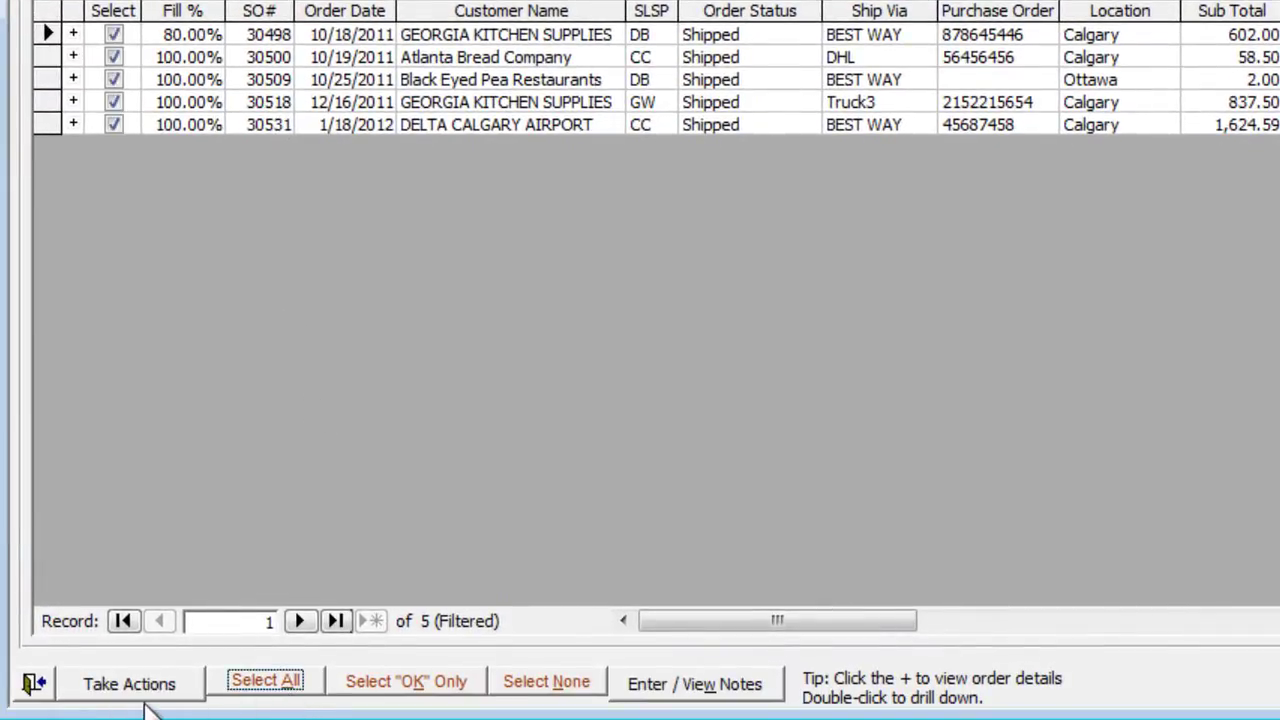
# Open batch actions for the selected orders, tick Mark Ready For Electronic Invoicing, then cancel.
pyautogui.click(90, 682)
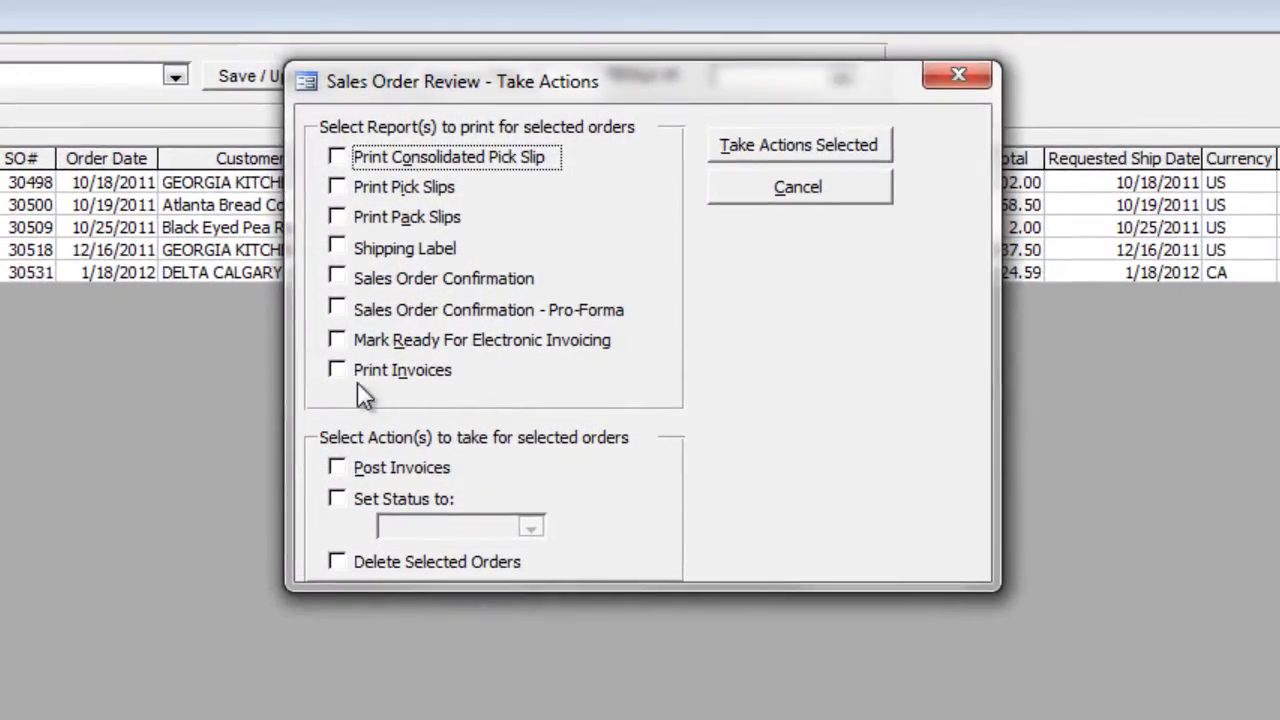
pyautogui.click(361, 366)
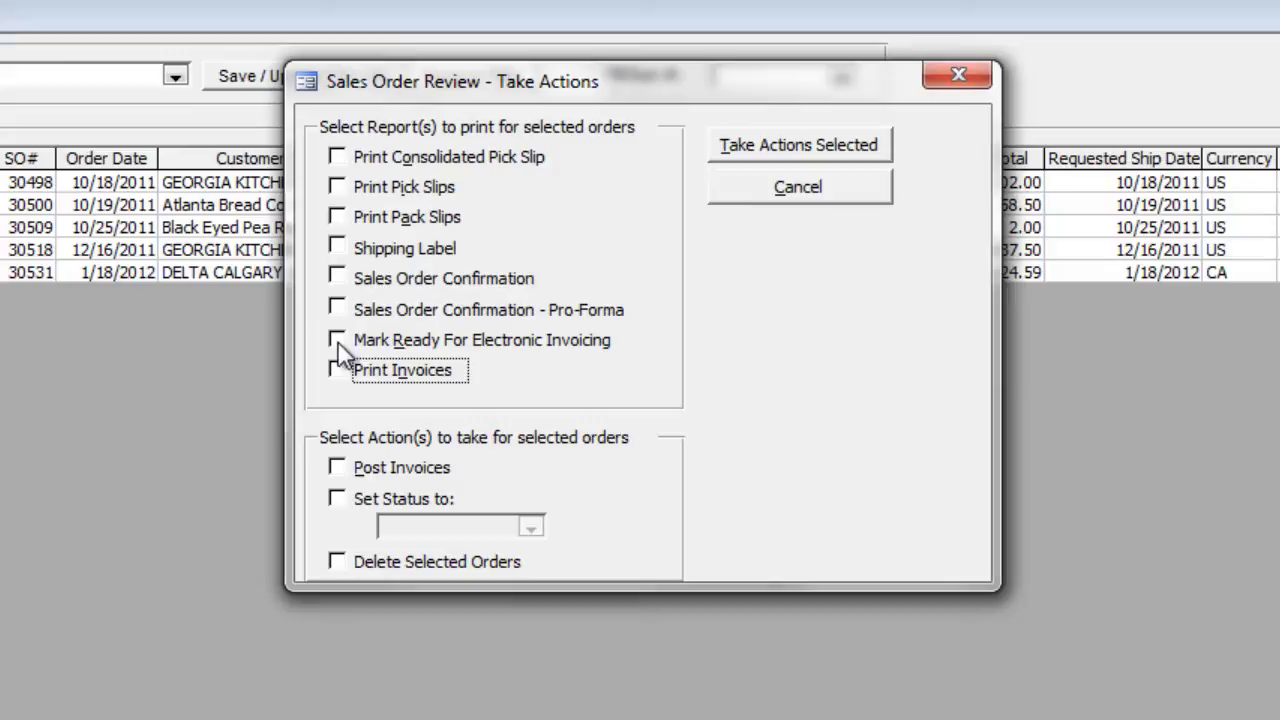
pyautogui.click(338, 340)
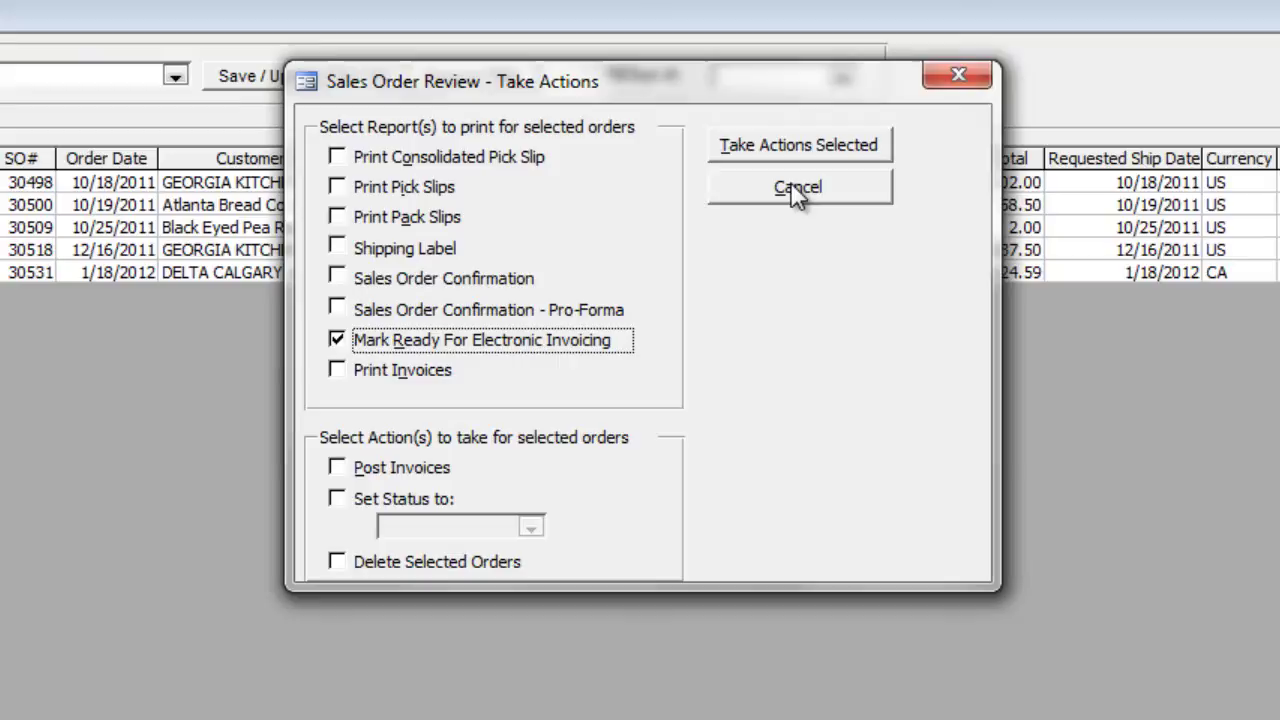
pyautogui.click(800, 187)
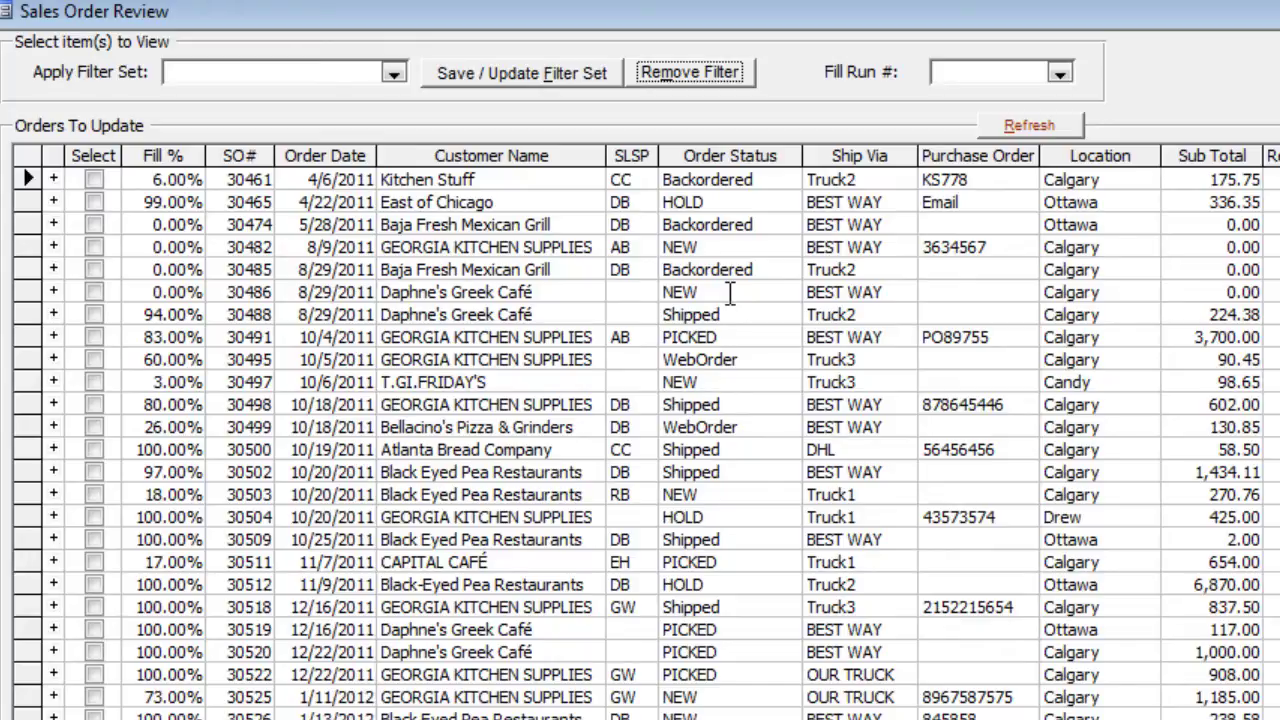
pyautogui.rightClick(728, 292)
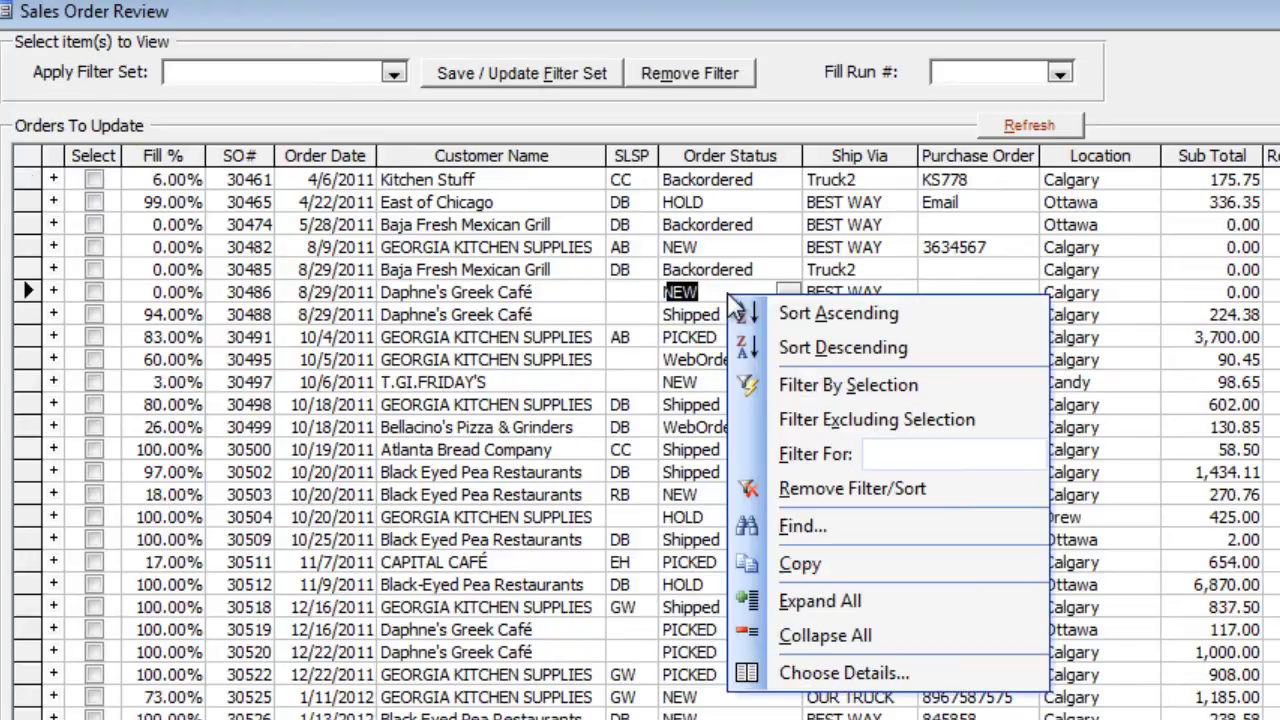
pyautogui.click(865, 311)
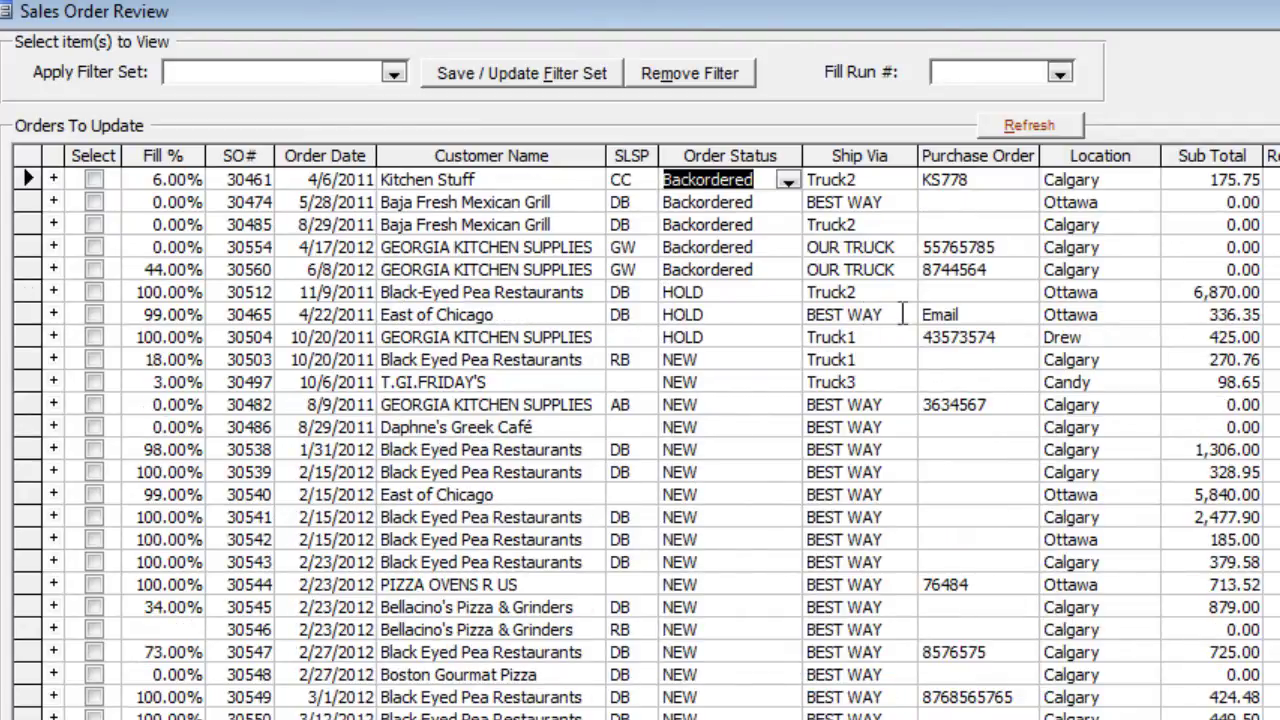
pyautogui.click(885, 404)
pyautogui.click(872, 359)
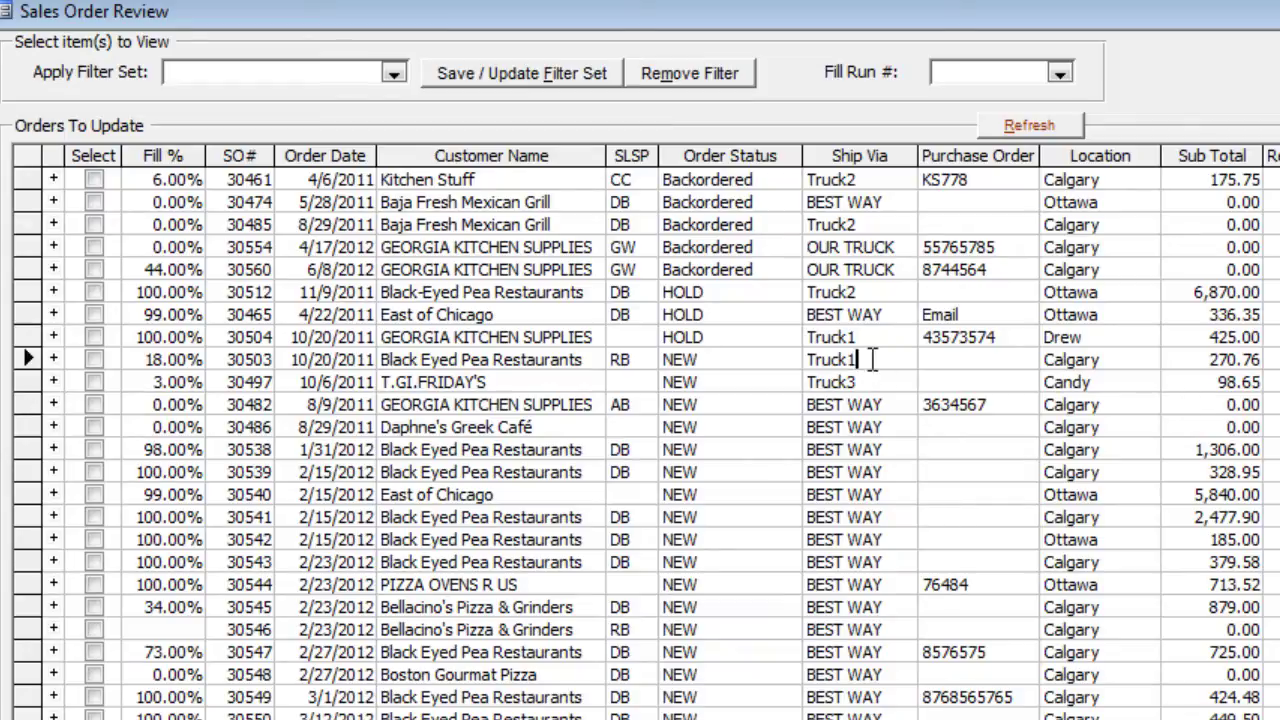
pyautogui.rightClick(872, 359)
pyautogui.click(978, 450)
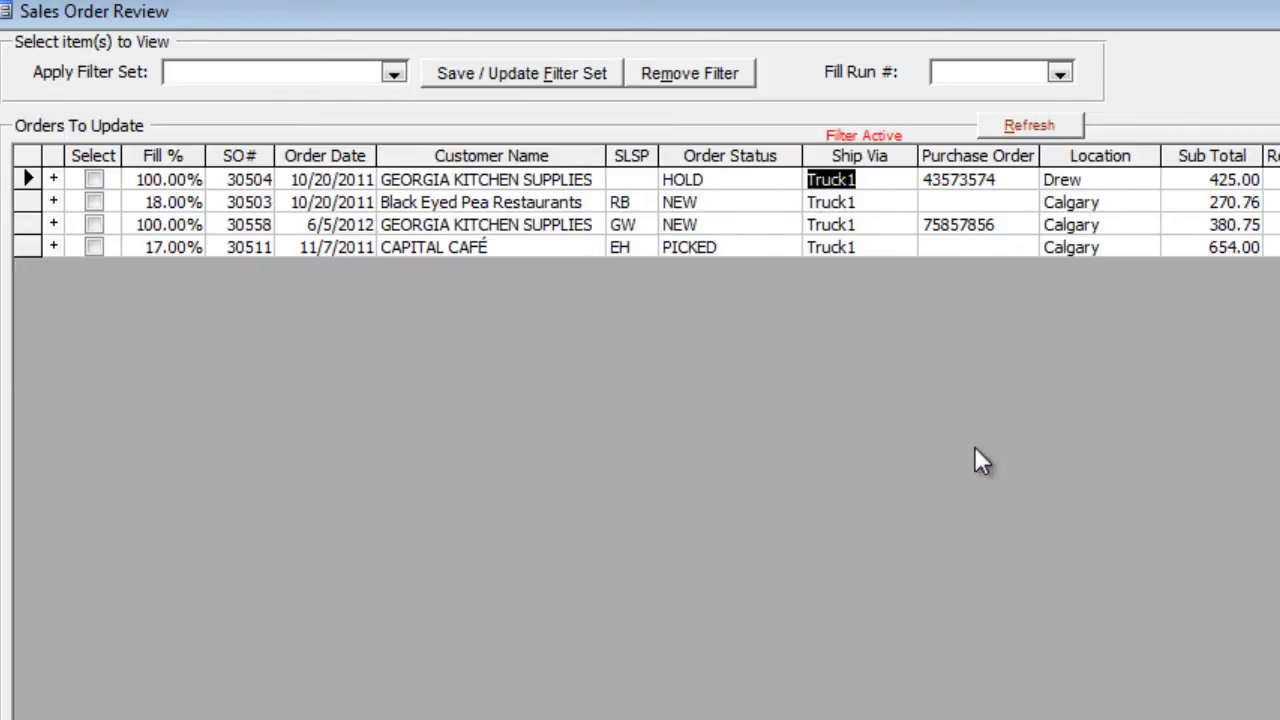
pyautogui.rightClick(856, 224)
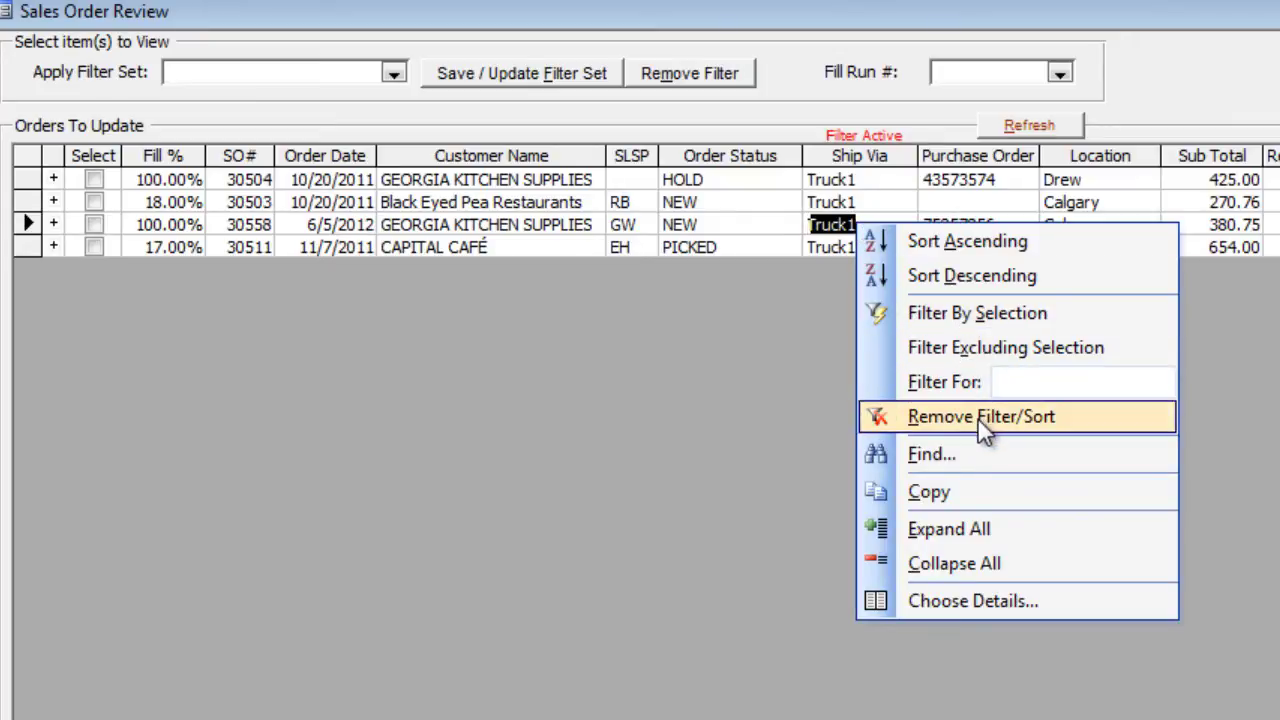
pyautogui.click(980, 416)
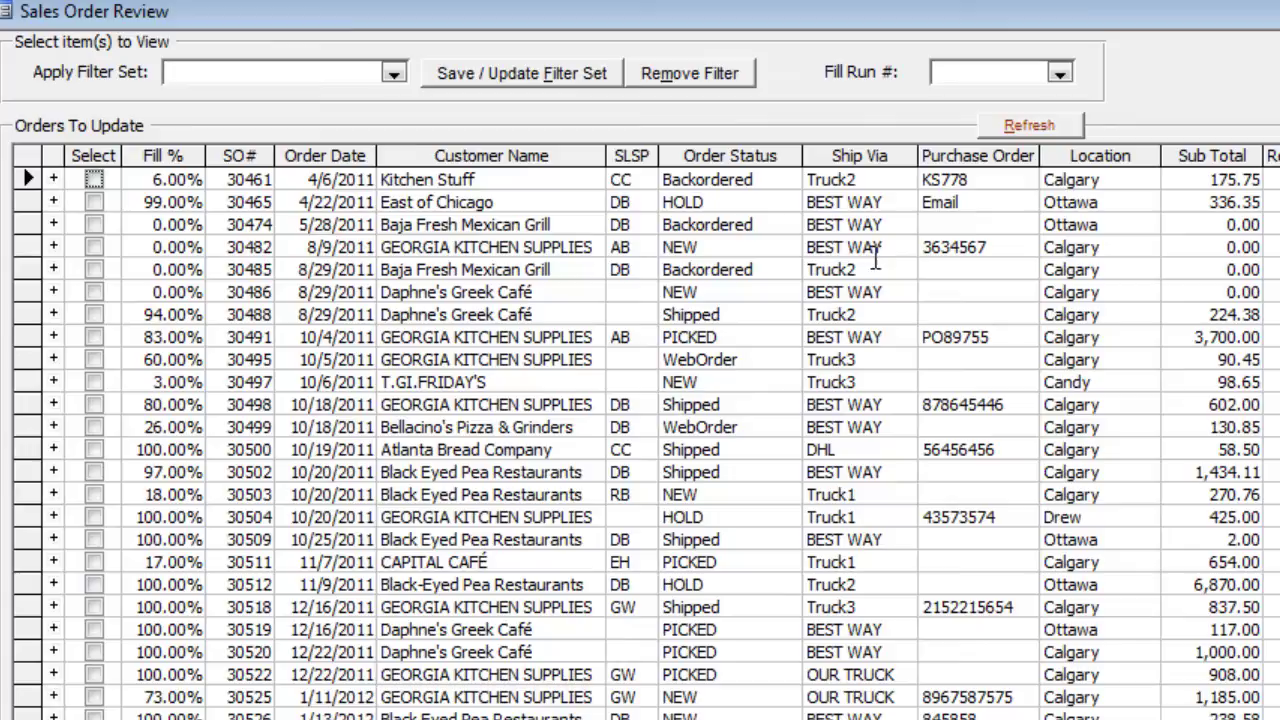
# Filter customer names with the pattern *friday* to show only the T.G.I. Friday's order.
pyautogui.rightClick(463, 226)
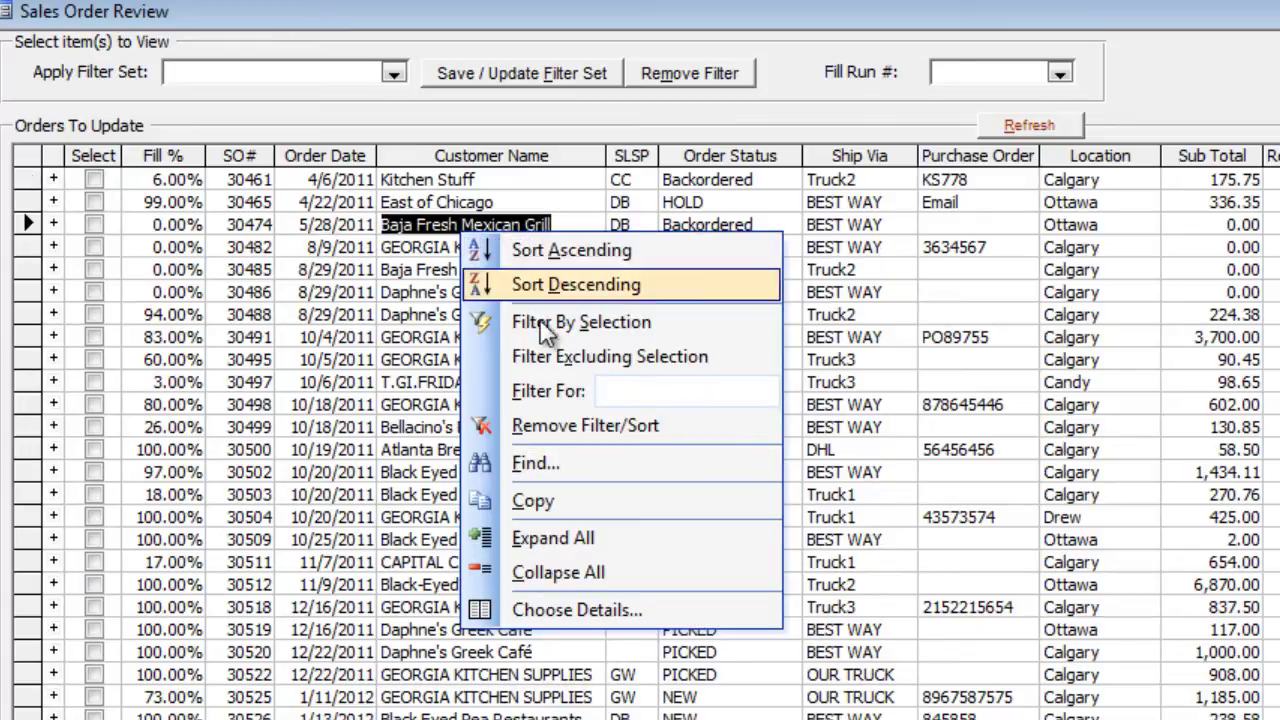
pyautogui.click(729, 391)
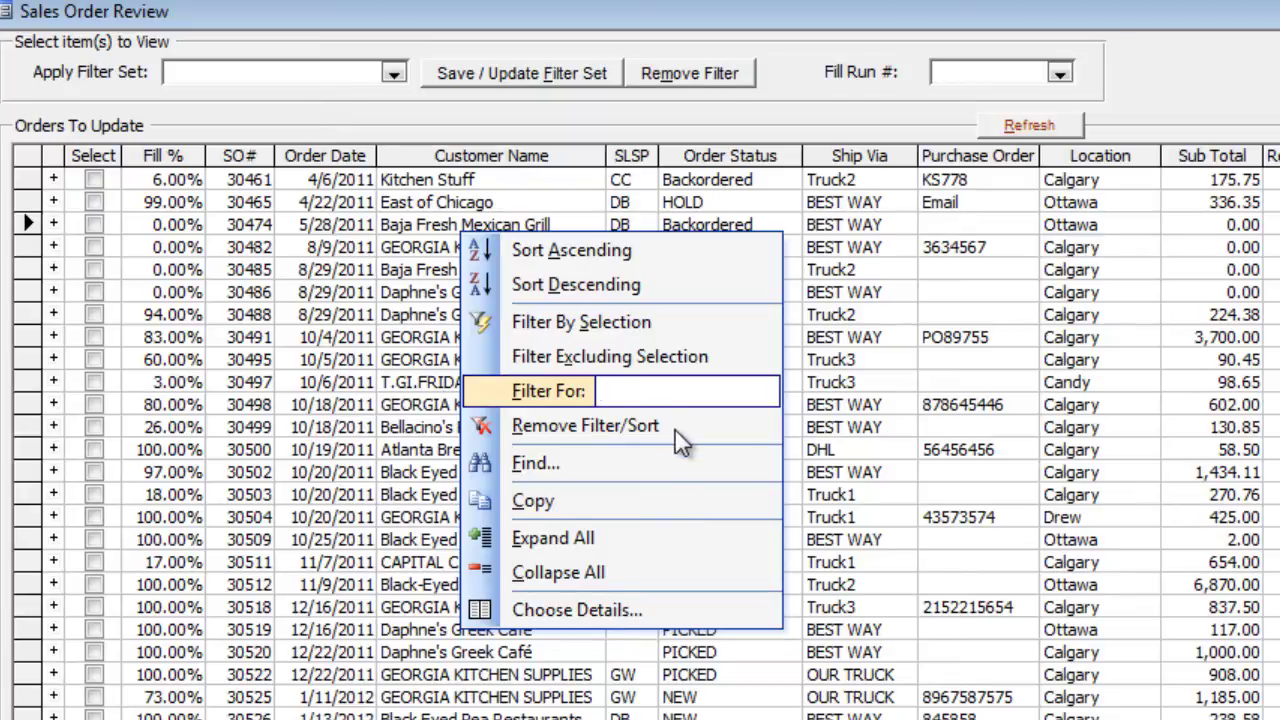
pyautogui.write('*fri')
pyautogui.write('day')
pyautogui.write('*')
pyautogui.press('Return')
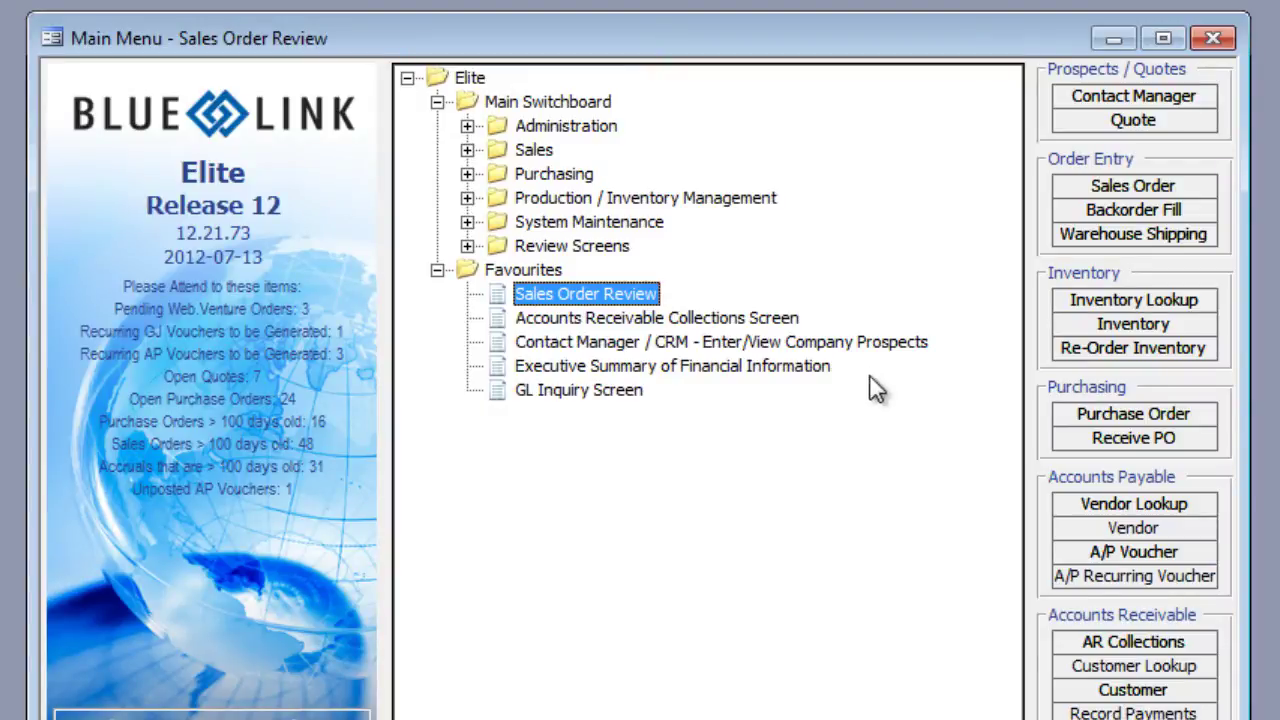
# Start a new blank sales order from Order Entry on the Main Menu.
pyautogui.click(1130, 188)
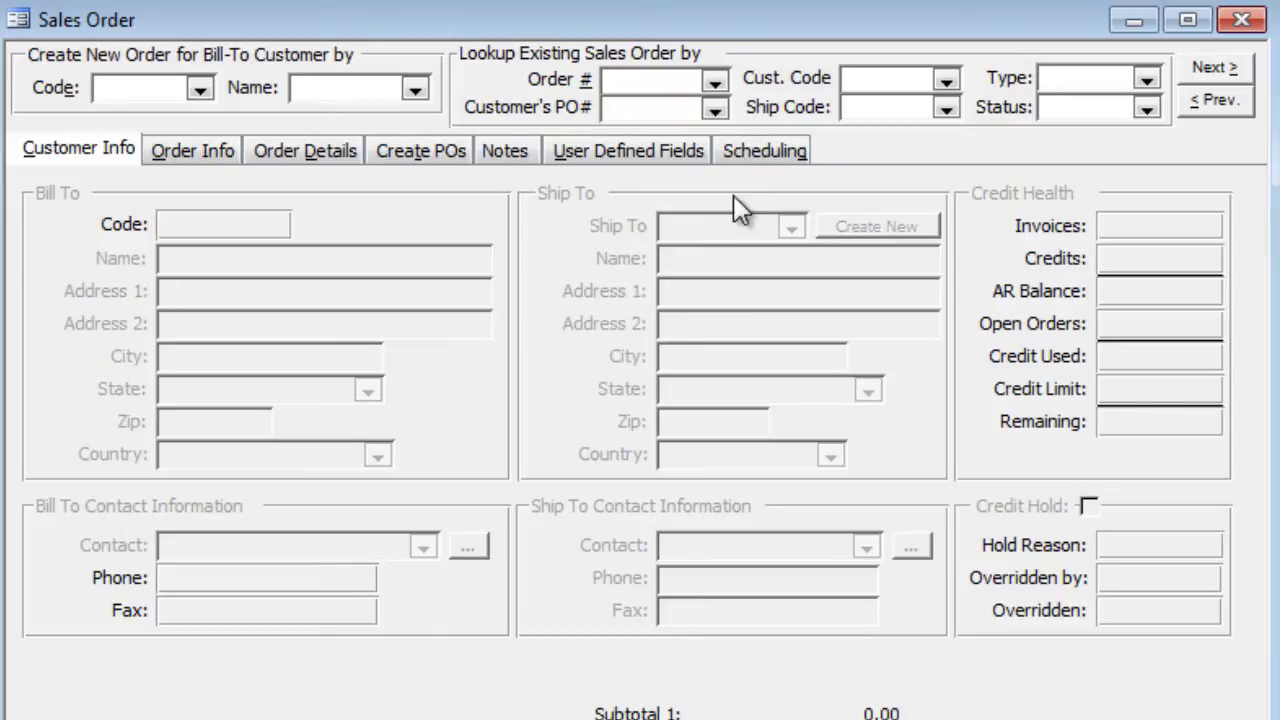
# Choose BLACKEY-US as the customer for the new sales order.
pyautogui.click(416, 91)
pyautogui.click(442, 268)
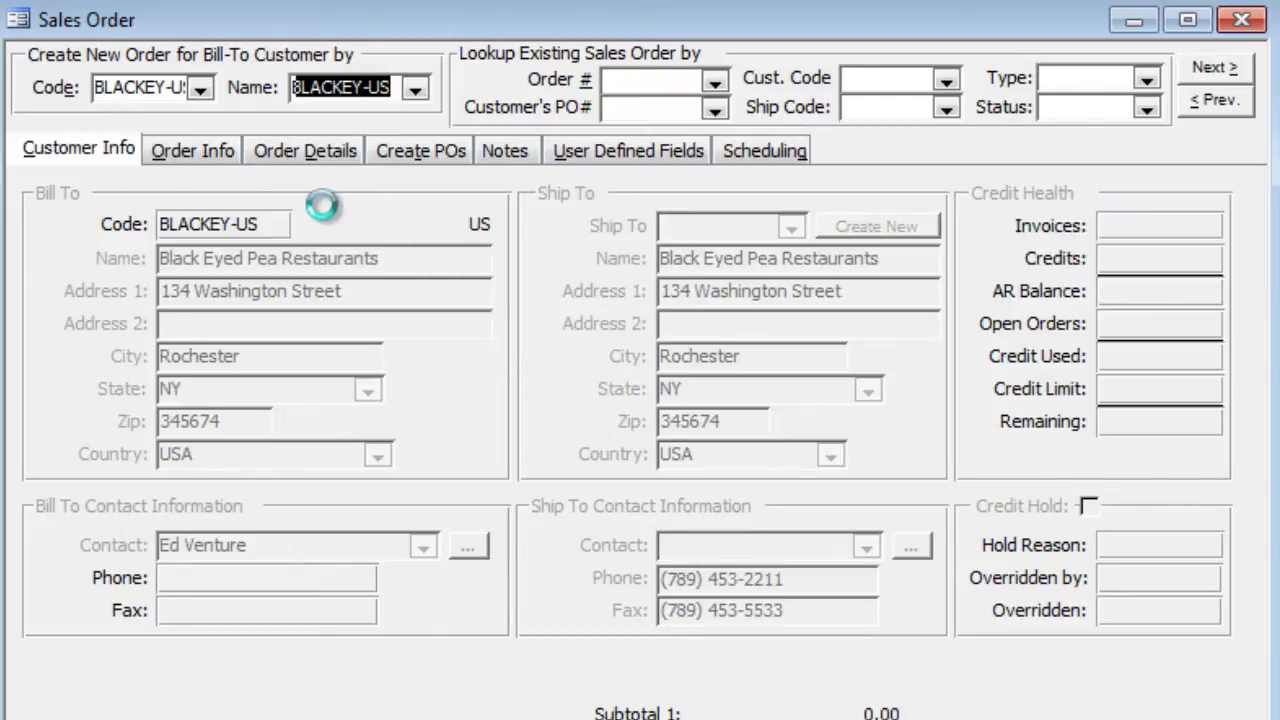
pyautogui.click(298, 152)
# Add line 1: 10 EACH of product 0102-ARE, backordered at 14.87.
pyautogui.click(350, 220)
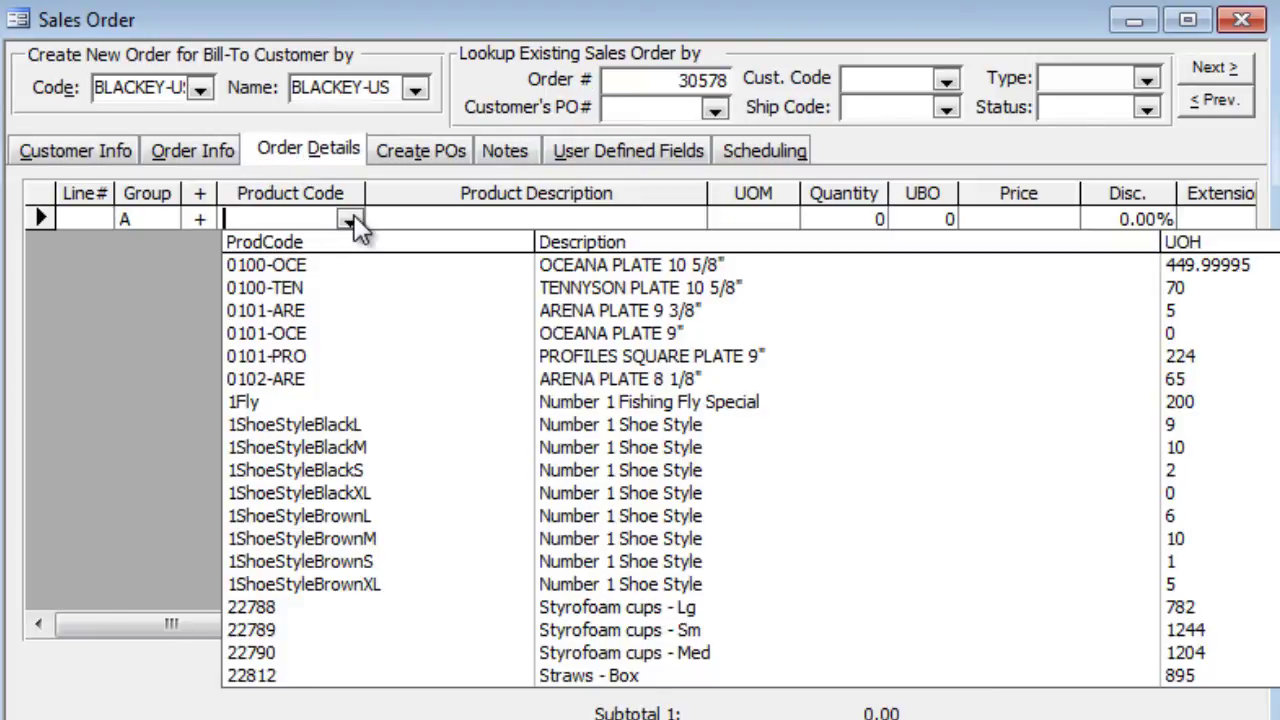
pyautogui.click(358, 380)
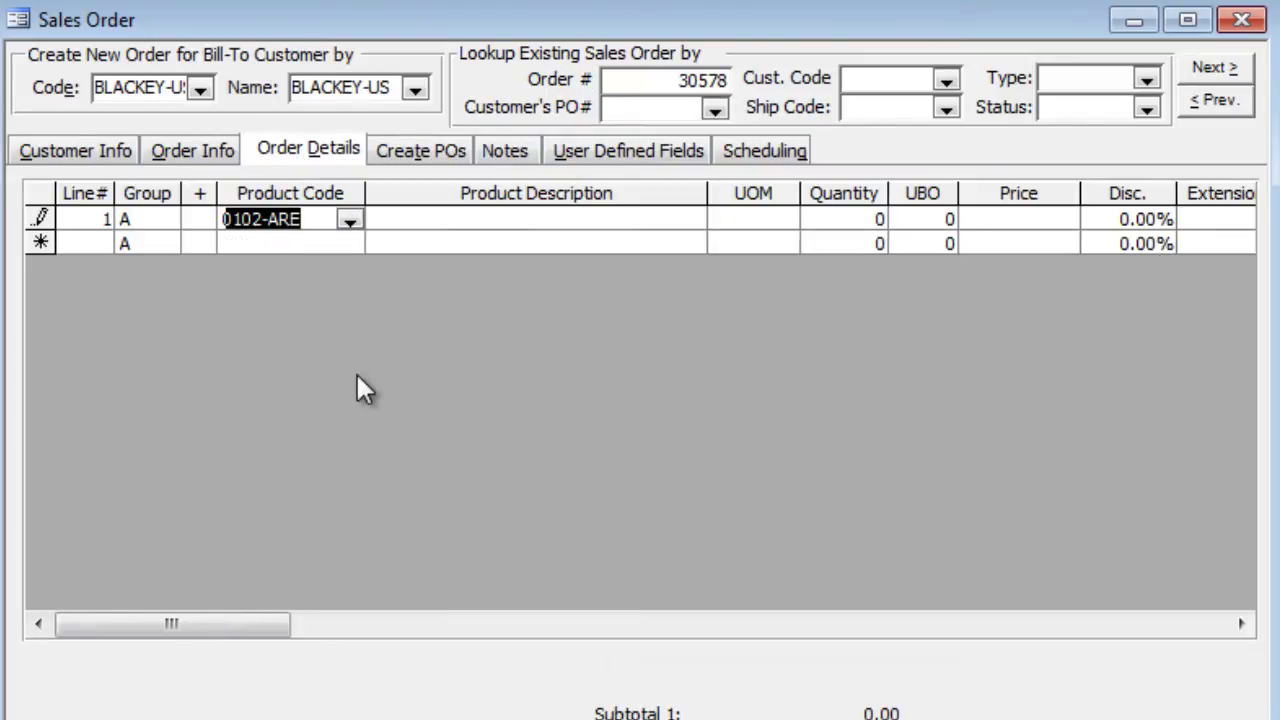
pyautogui.press('Tab')
pyautogui.press('Tab')
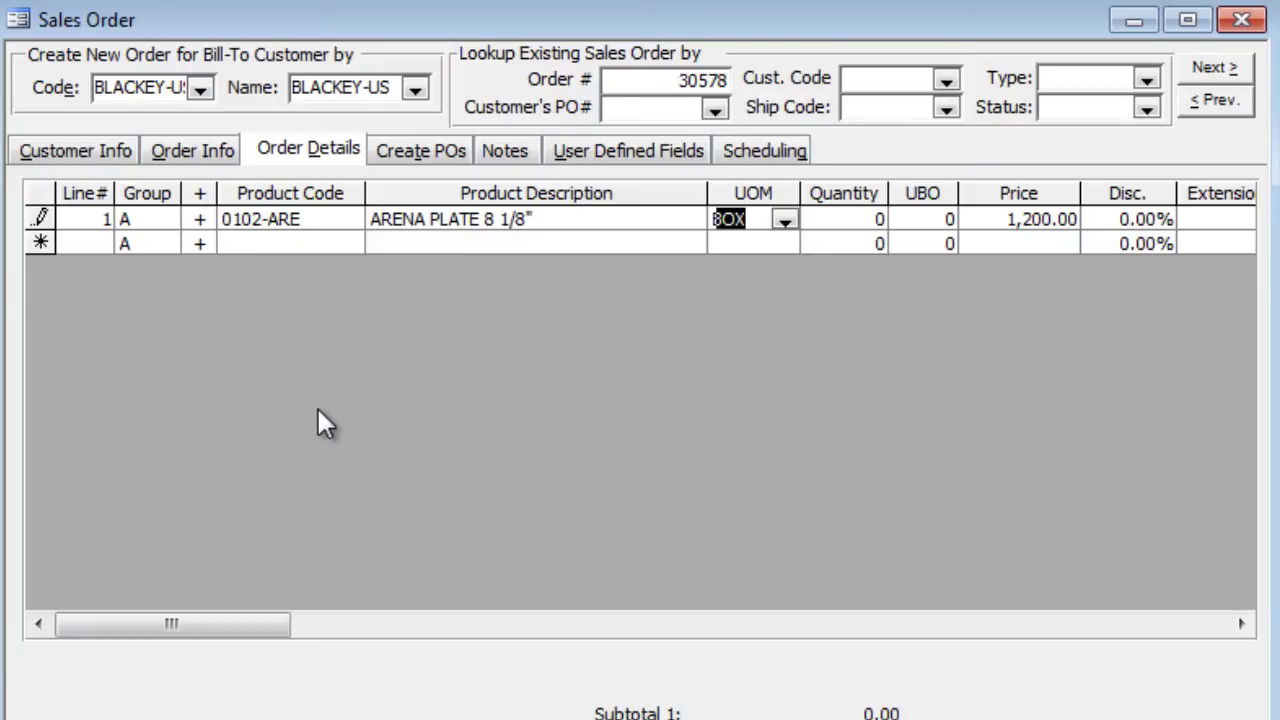
pyautogui.write('e')
pyautogui.press('Tab')
pyautogui.write('10')
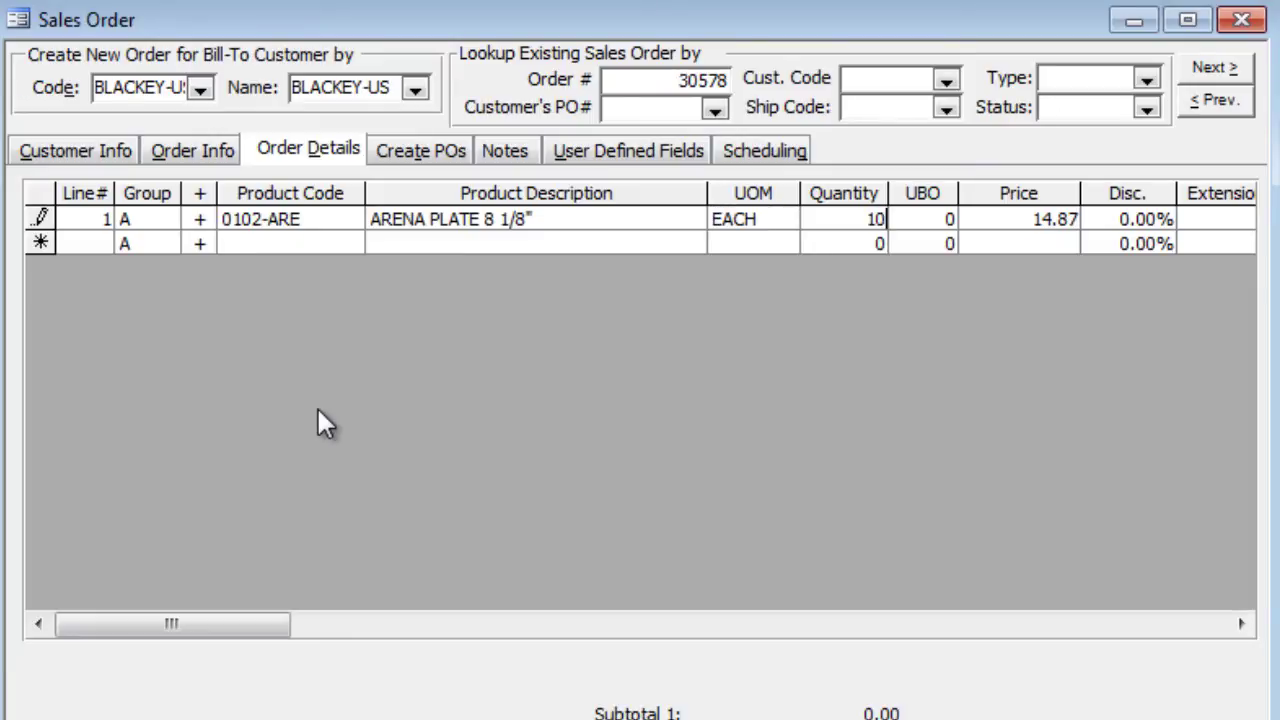
pyautogui.press('BackSpace')
pyautogui.press('BackSpace')
pyautogui.press('Tab')
pyautogui.write('1')
pyautogui.write('0')
pyautogui.press('Down')
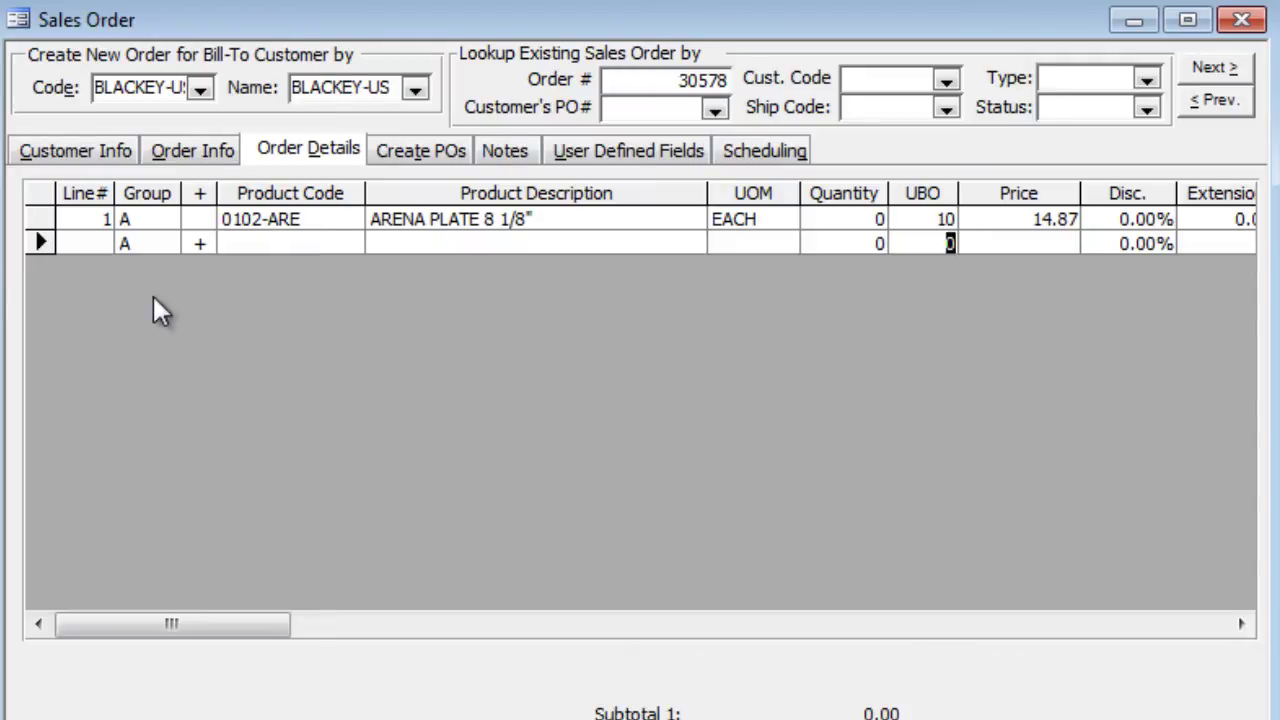
# Include the ARENA PLATE line with PO expected cost 15 and mark it drop ship.
pyautogui.click(426, 152)
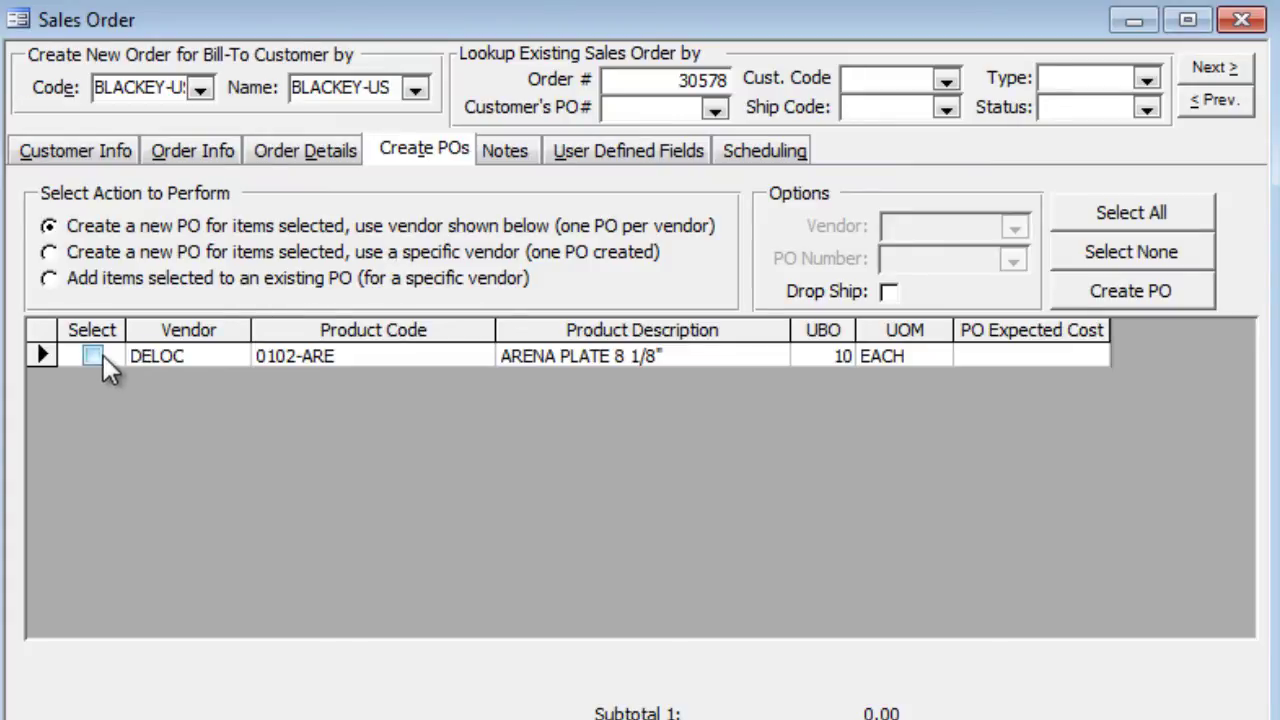
pyautogui.click(1005, 356)
pyautogui.write('15')
pyautogui.click(898, 296)
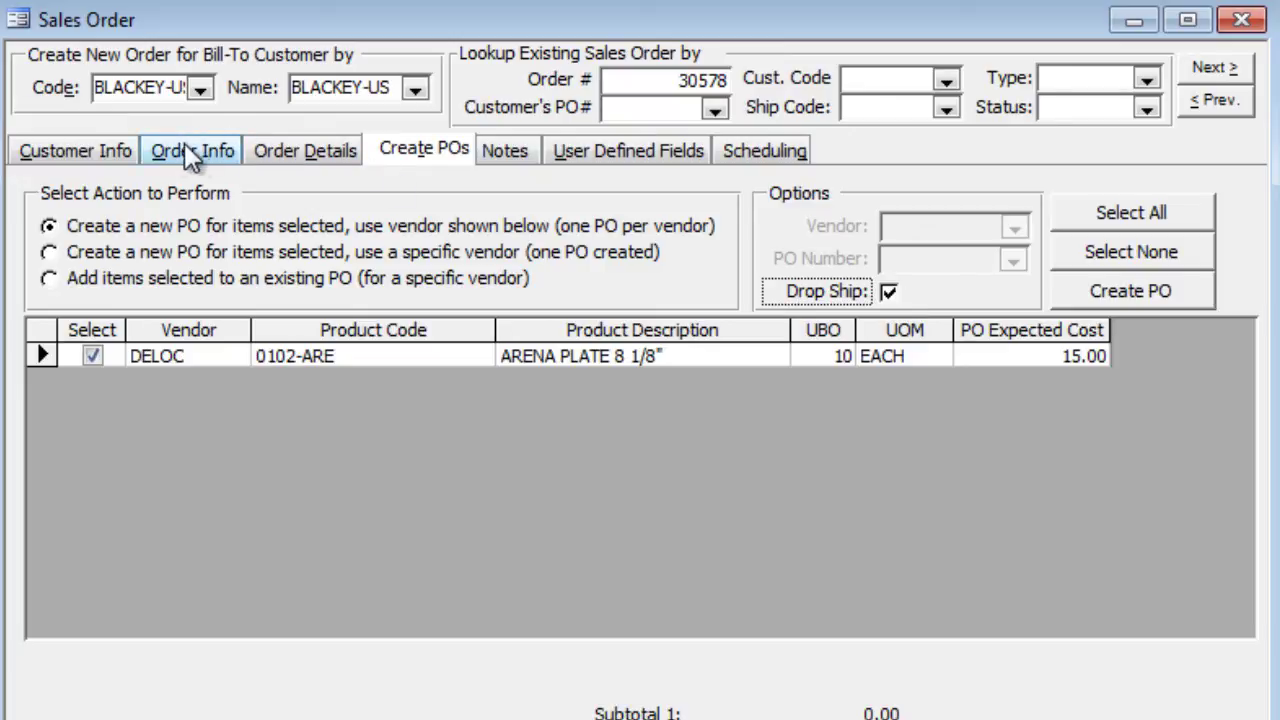
# Check the customer's credit details, then create drop-ship PO 20477 for vendor DELOC.
pyautogui.click(80, 150)
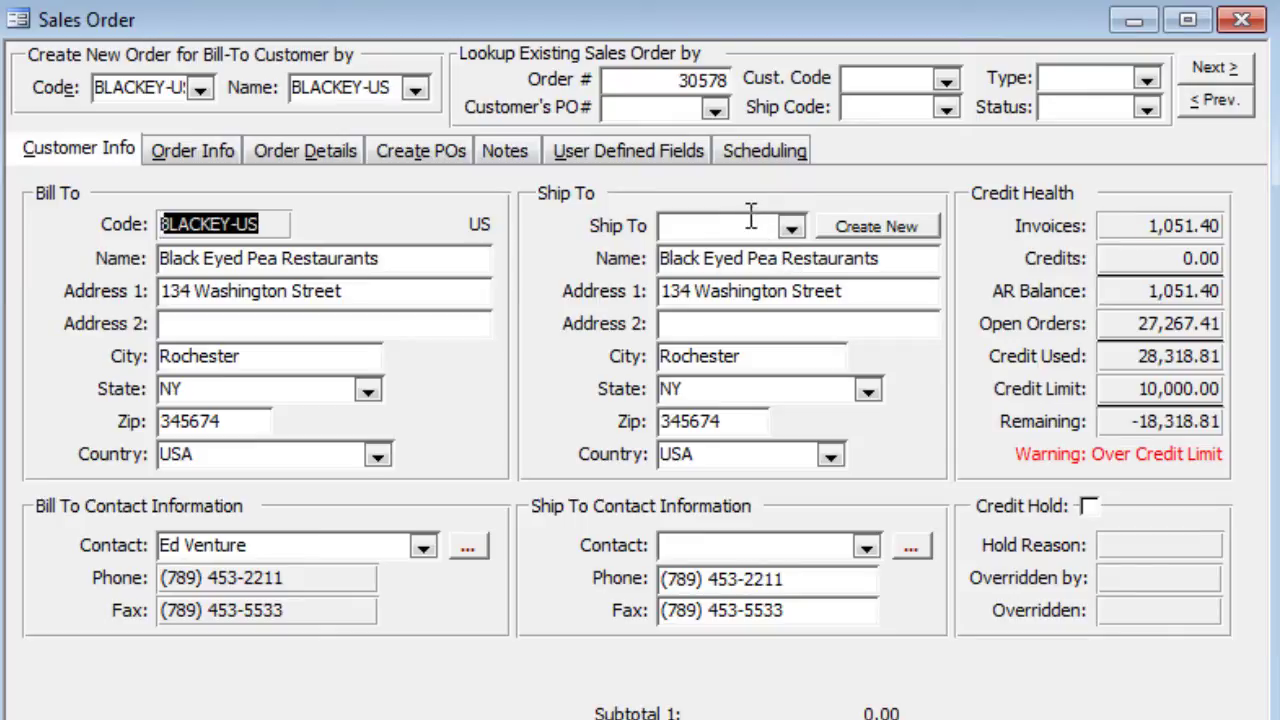
pyautogui.click(414, 150)
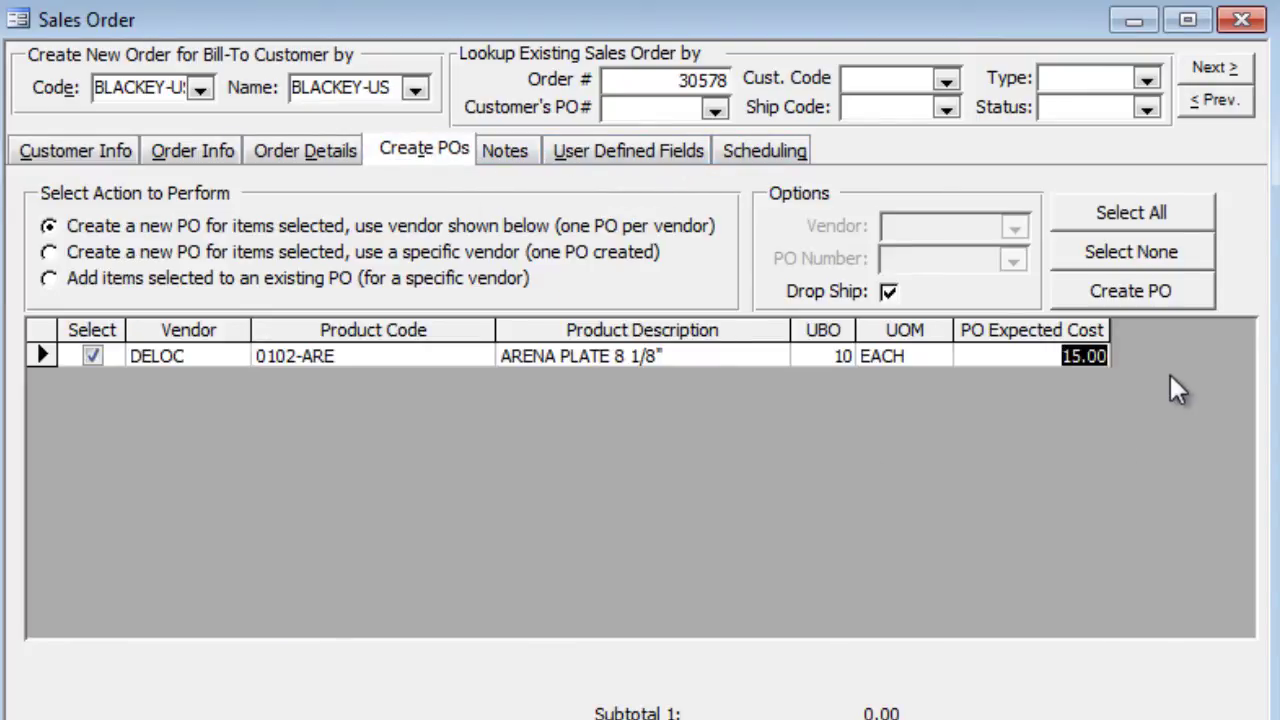
pyautogui.click(1136, 293)
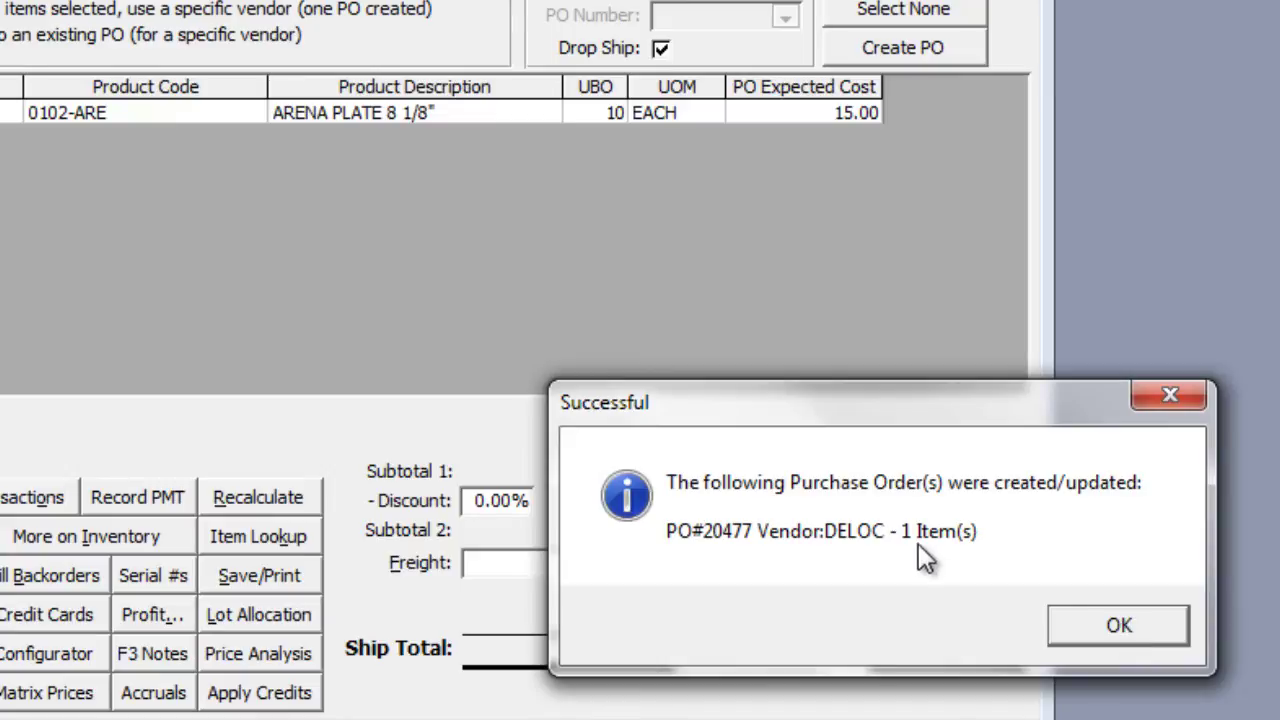
pyautogui.click(1115, 631)
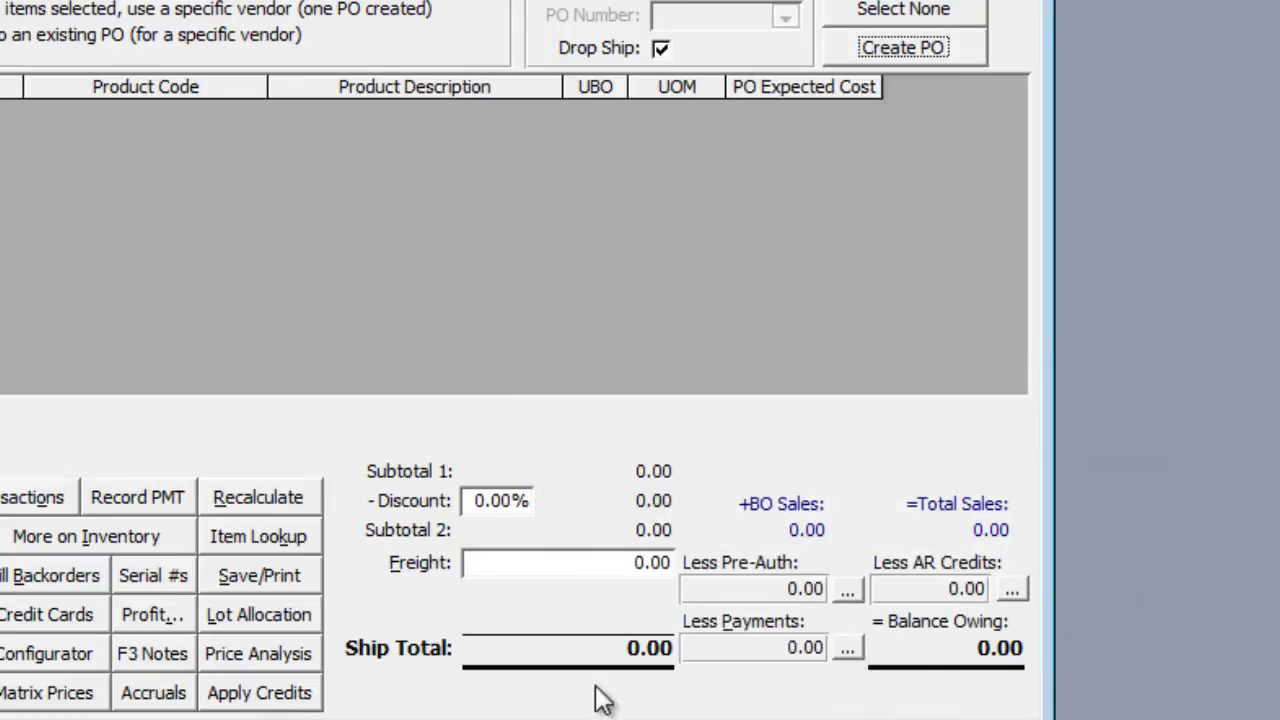
# Find PO 20477 and view its drop-ship address to Black Eyed Pea Restaurants, Rochester.
pyautogui.write('2')
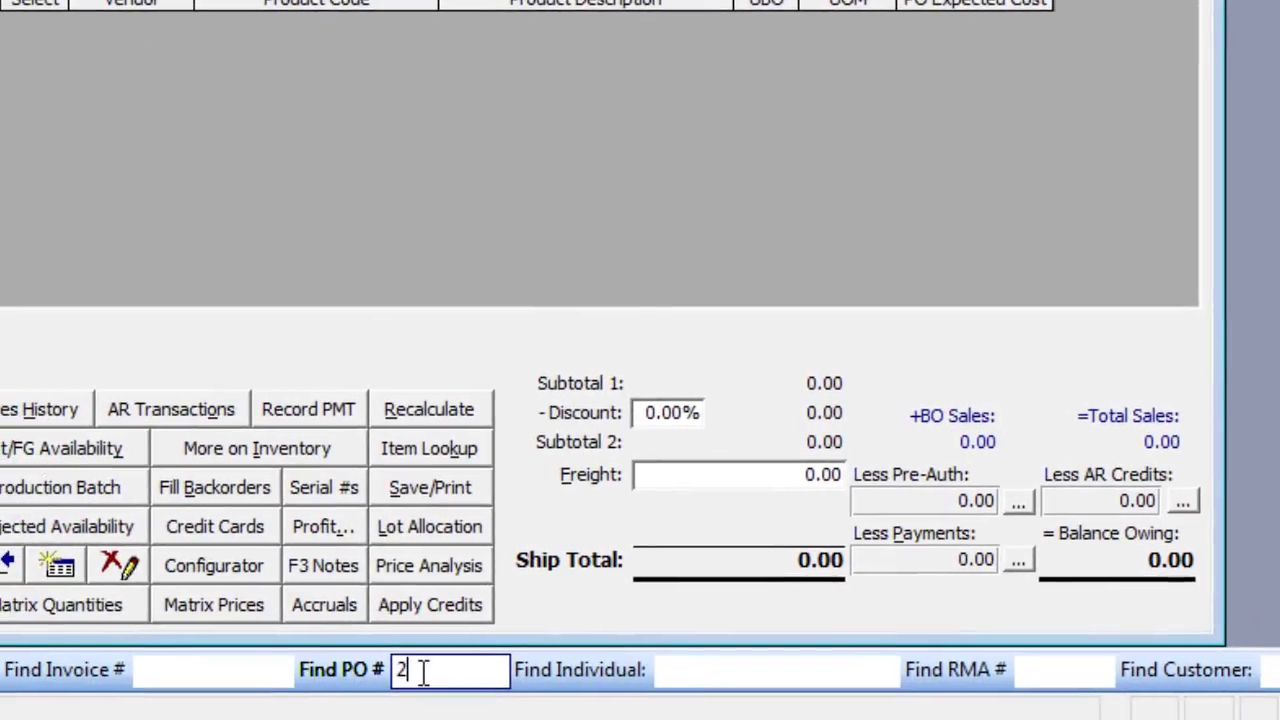
pyautogui.write('0477')
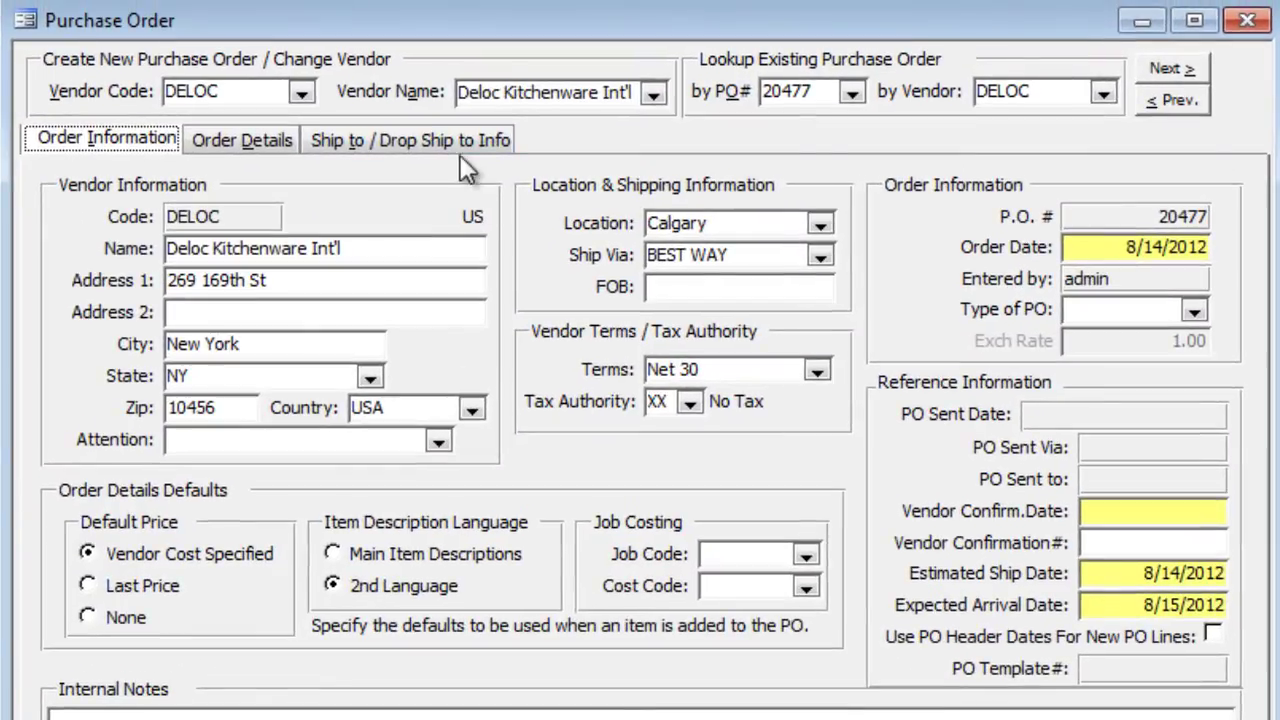
pyautogui.click(455, 140)
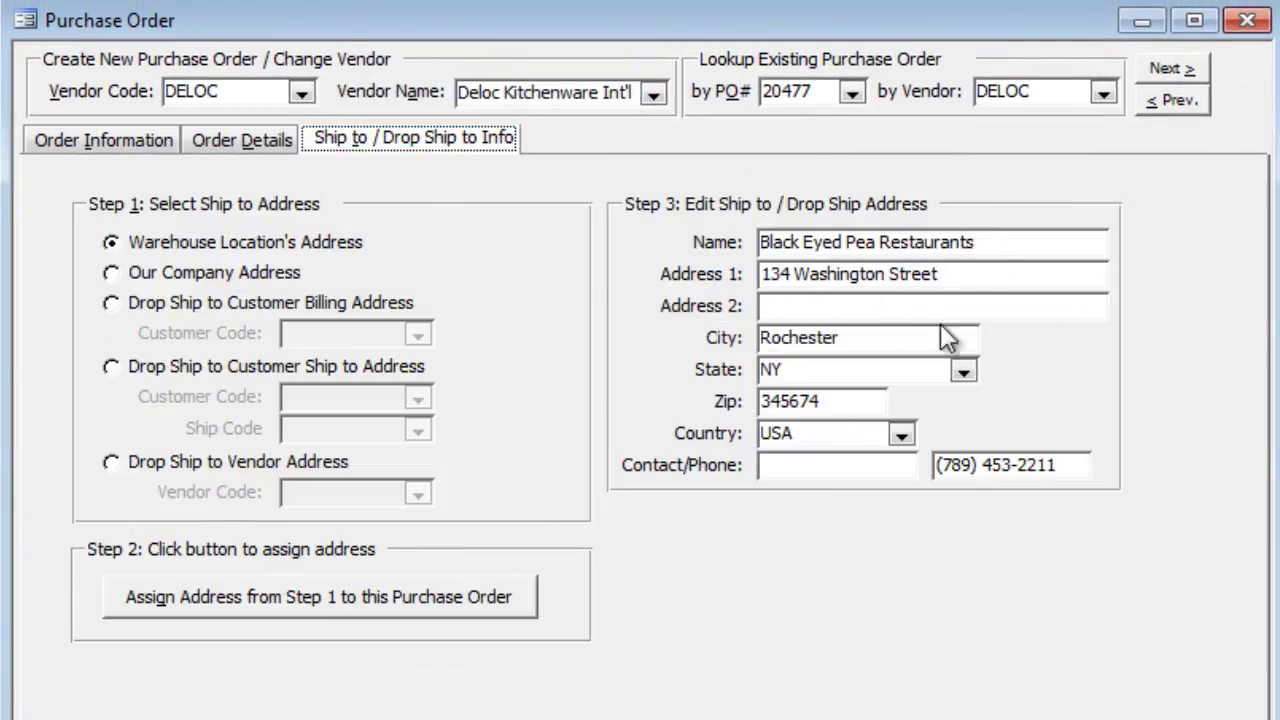